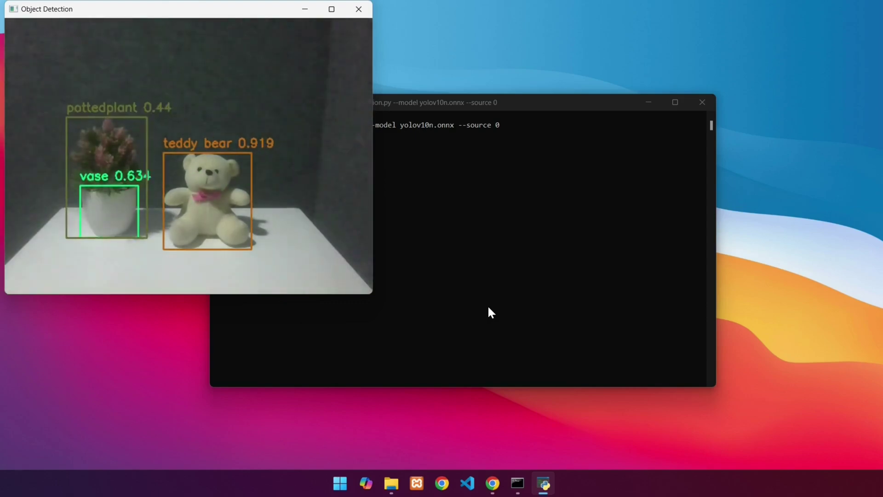
Step: Press Q to end the YOLOv10 webcam detection run
key("q")
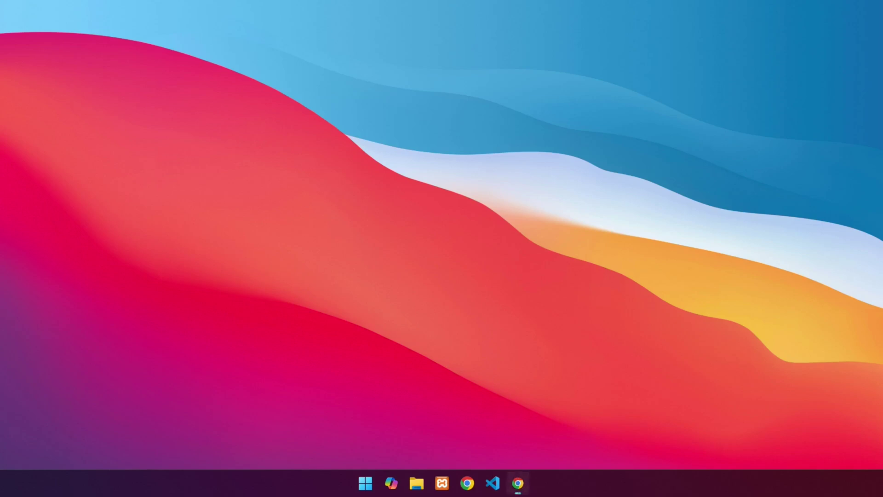
Step: Download yolov10-python.zip (41.2 MB) from Drive, past the virus-scan warning, and show it in Downloads
left_click(518, 483)
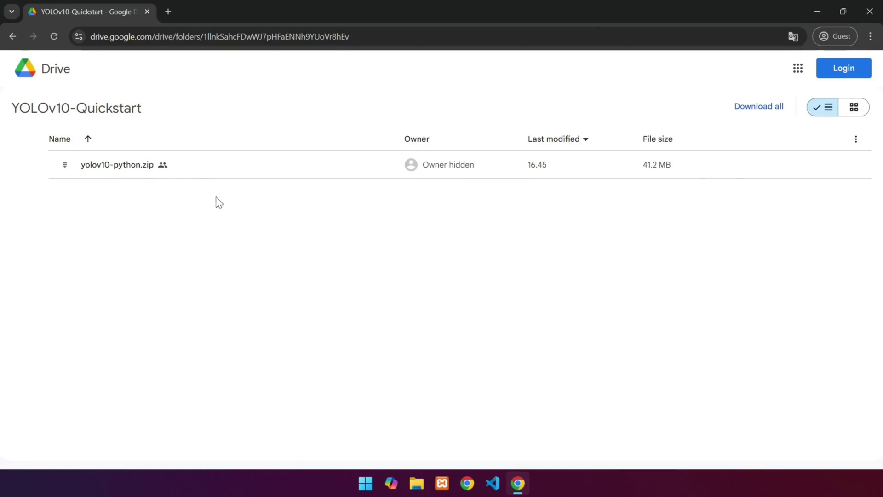
left_click(724, 173)
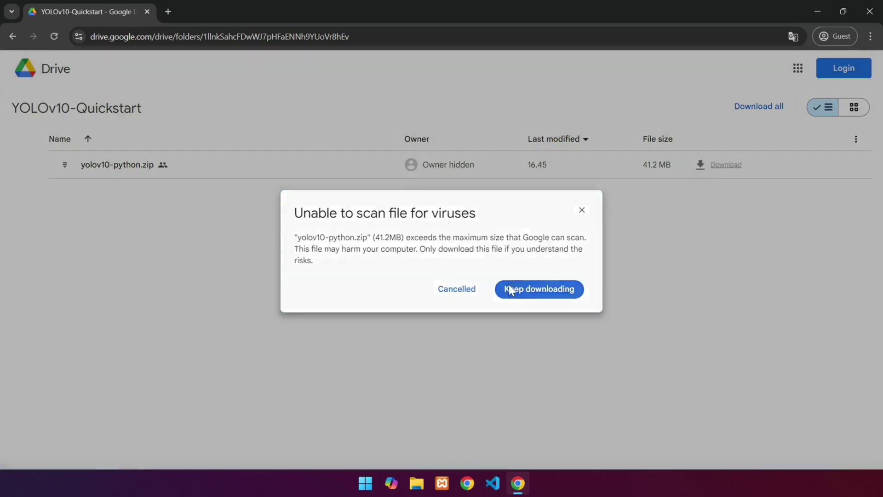
left_click(508, 285)
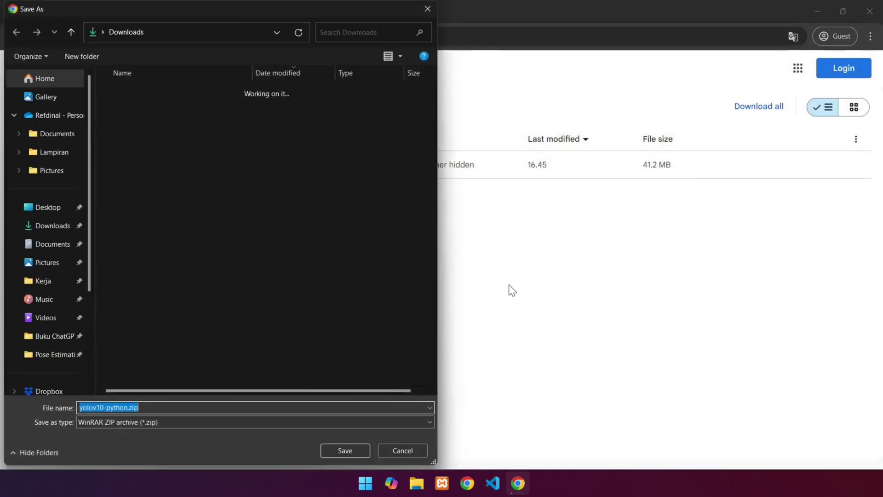
left_click(337, 450)
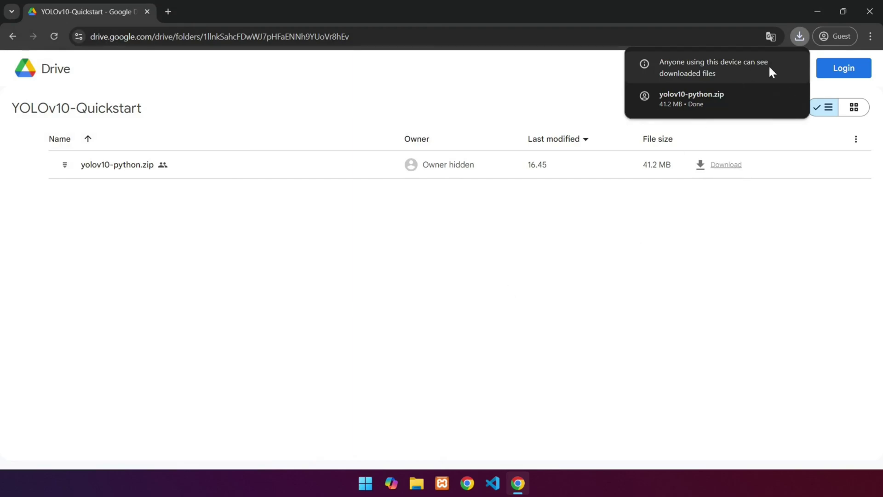
left_click(767, 96)
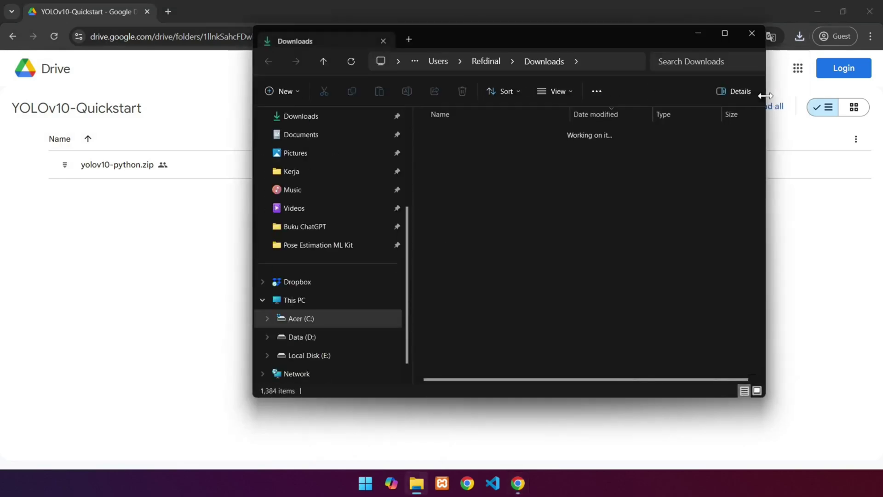
Step: Maximize File Explorer and move yolov10-python.zip from Downloads into D:\
left_click(724, 33)
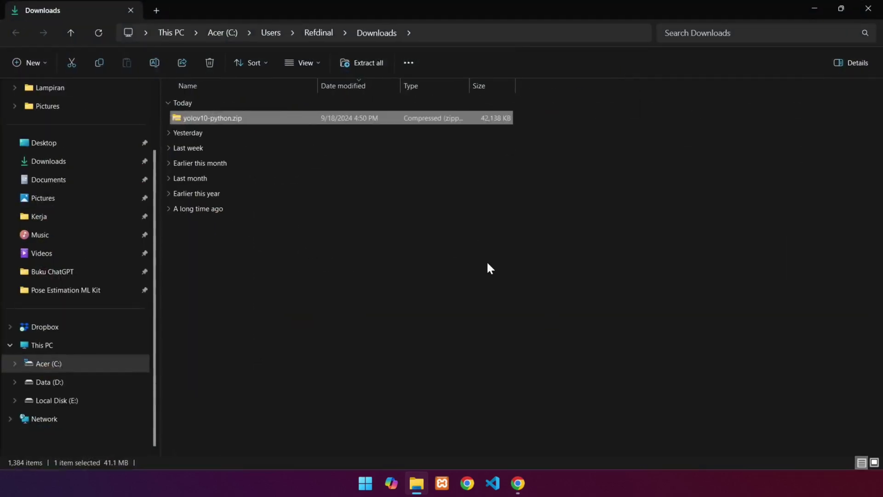
left_click(488, 267)
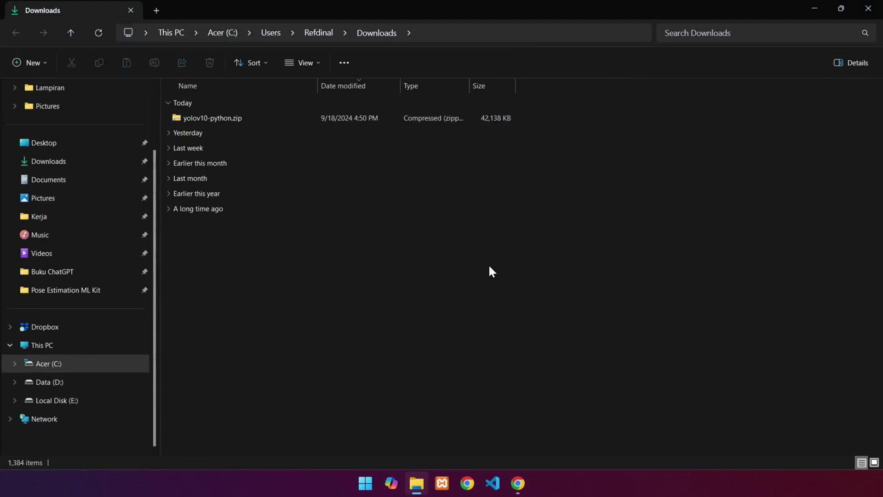
left_click(280, 118)
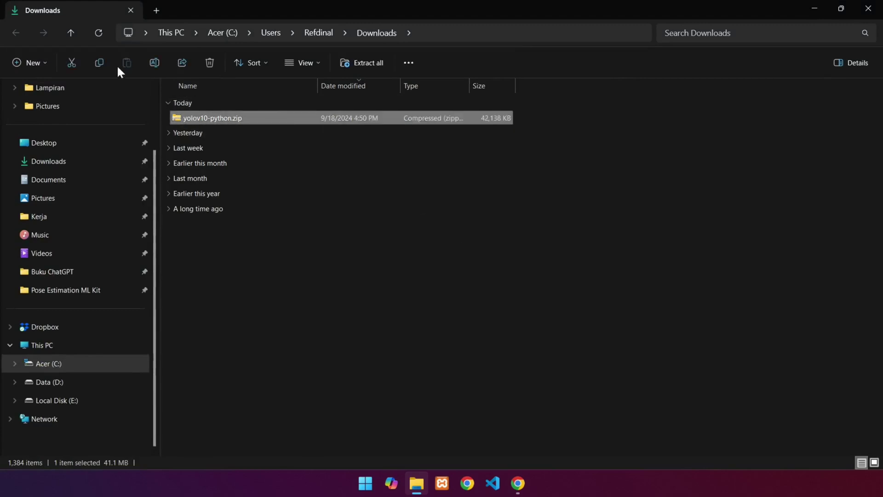
left_click(72, 58)
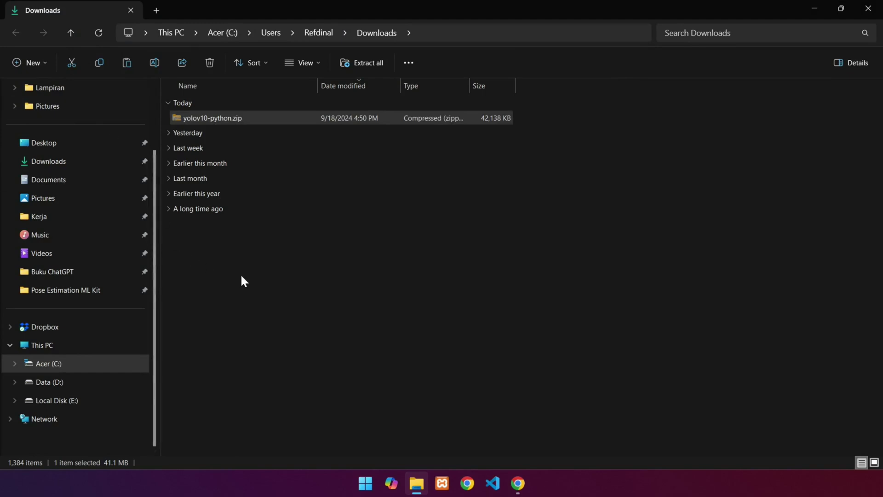
left_click(74, 378)
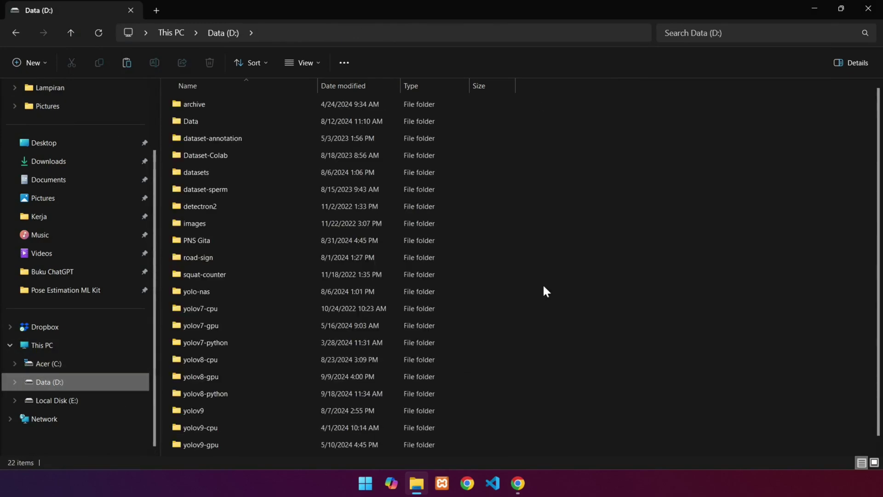
left_click(124, 64)
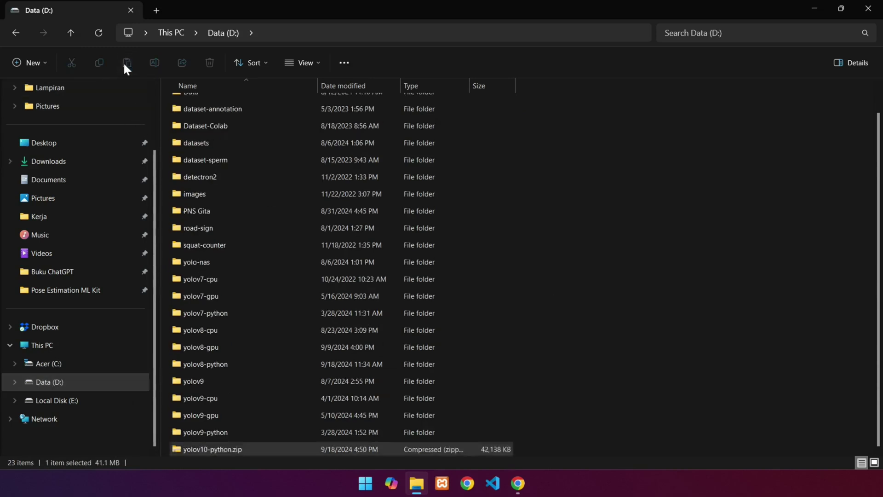
left_click(626, 286)
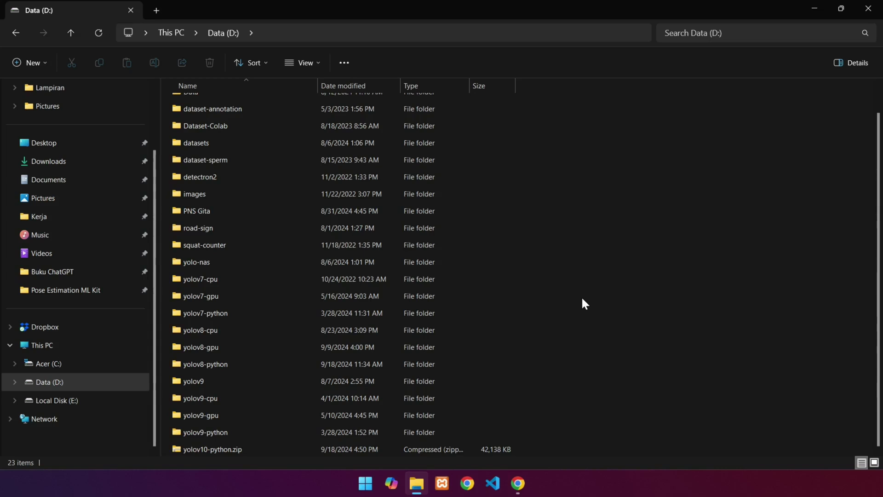
Step: Extract All on yolov10-python.zip with the destination trimmed to D:\
right_click(255, 449)
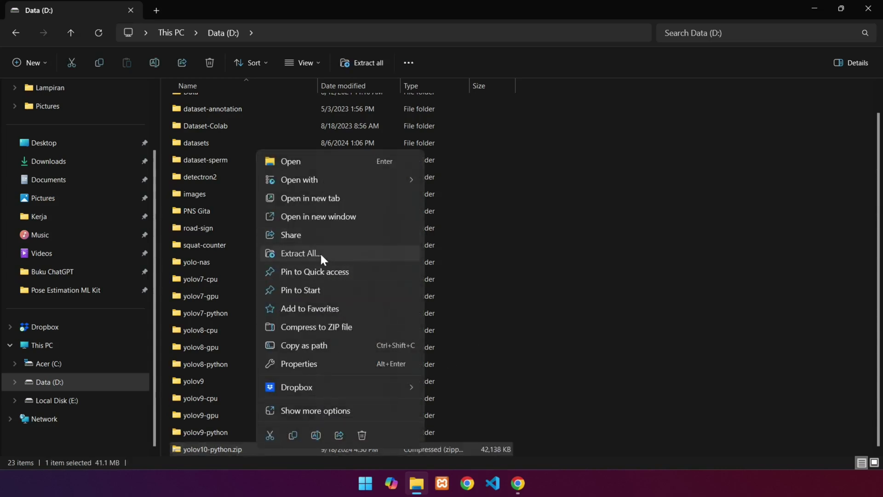
left_click(319, 252)
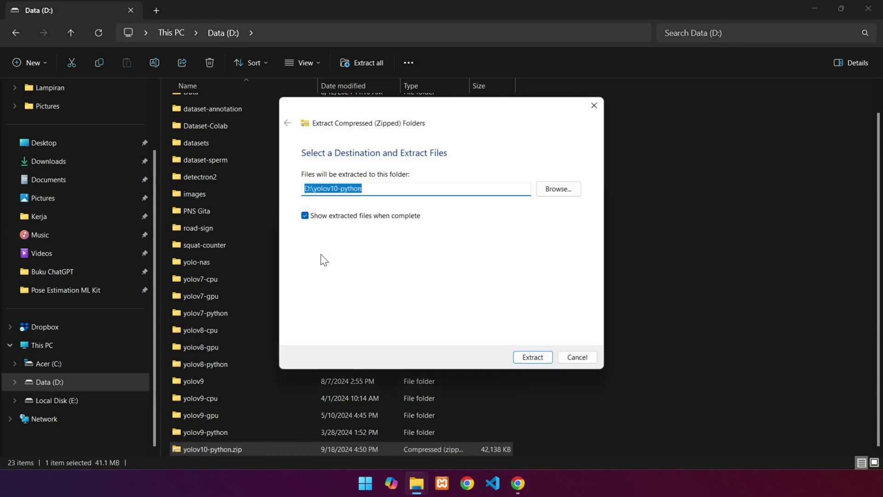
left_click(380, 189)
key("ctrl+BackSpace")
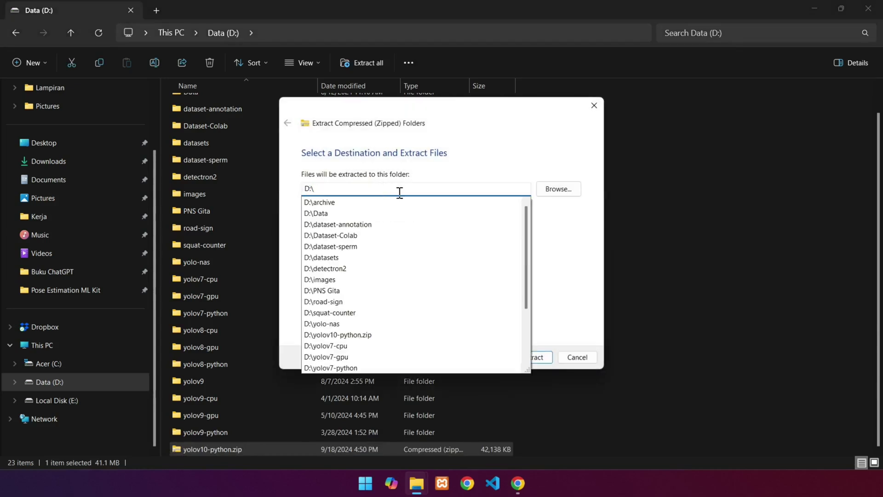
left_click(582, 229)
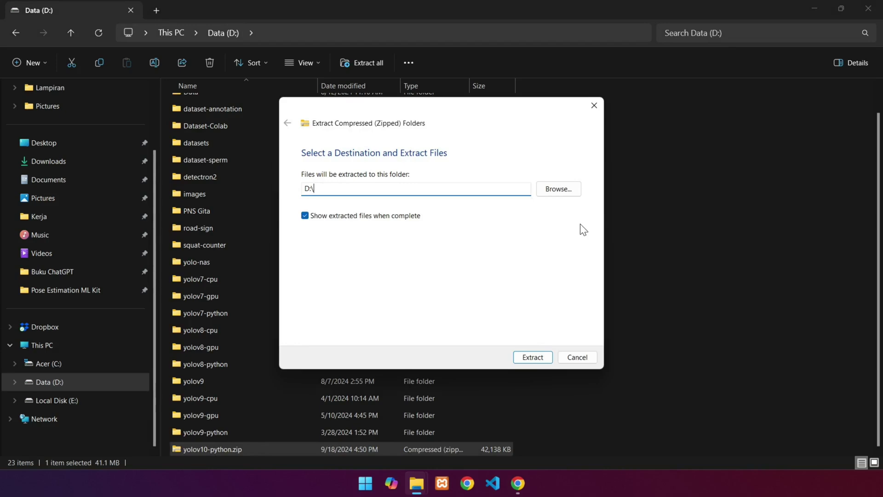
left_click(535, 355)
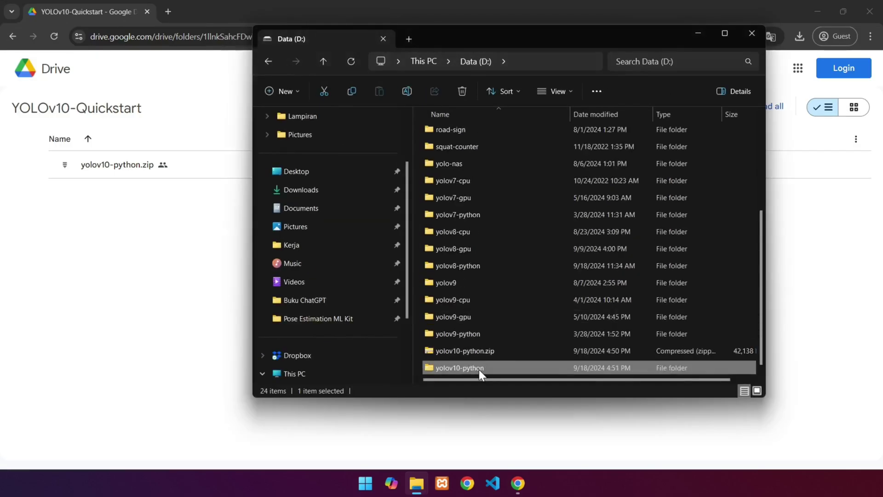
Step: Browse yolov10-python and its data subfolder, then return to yolov10-python
double_click(479, 368)
left_click(724, 34)
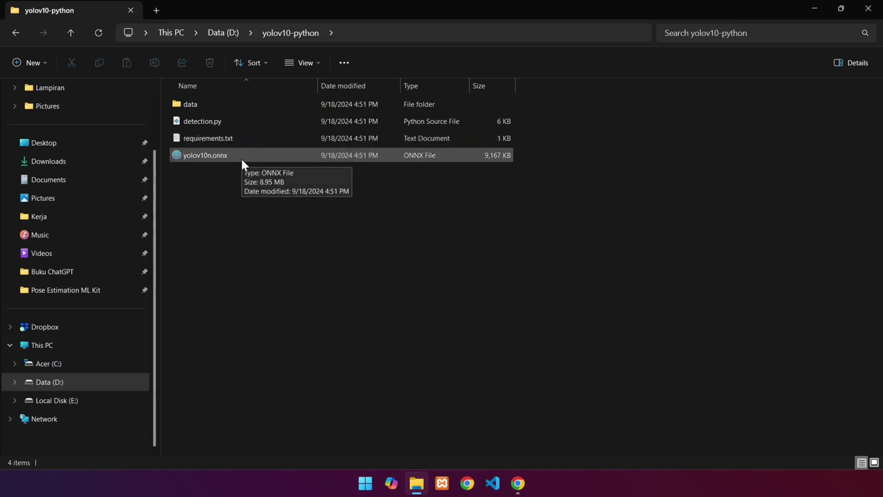
double_click(234, 101)
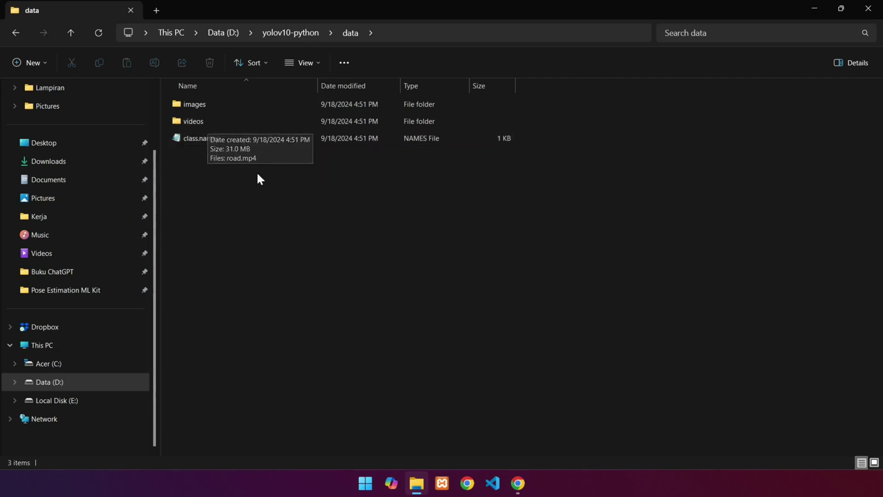
left_click(304, 34)
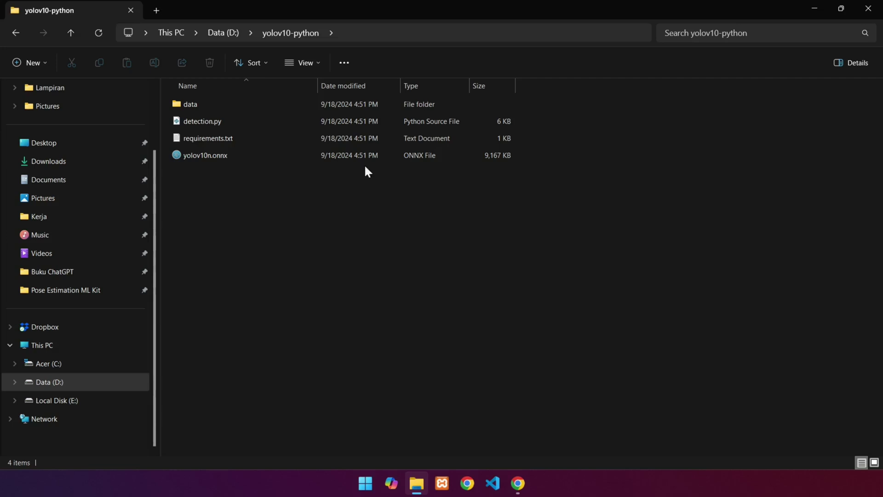
Step: Launch Command Prompt from the D:\yolov10-python address bar with cmd
left_click(390, 32)
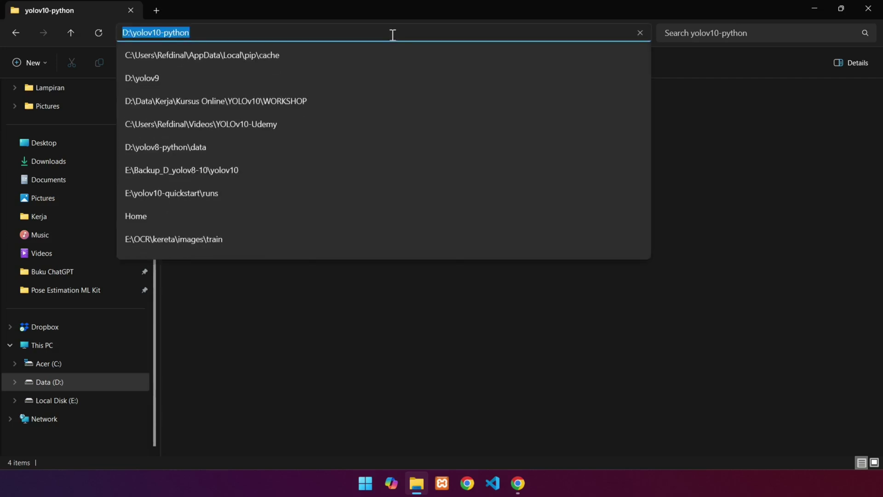
type("cm")
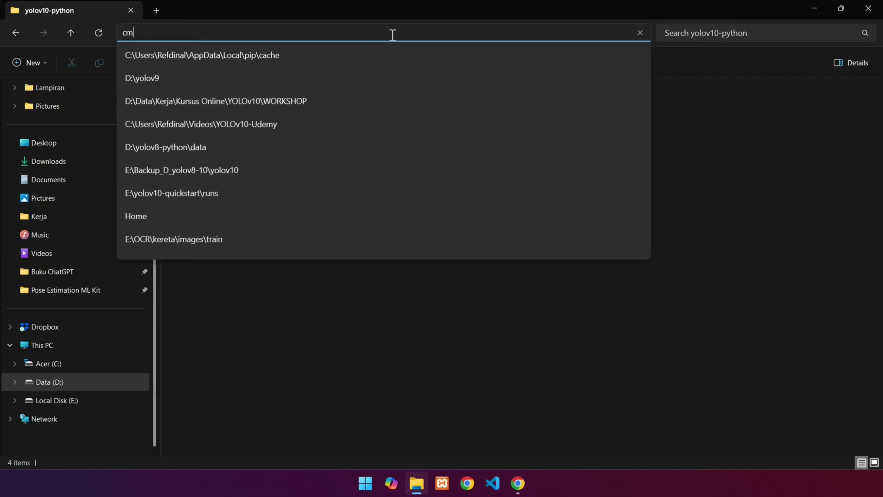
type("d")
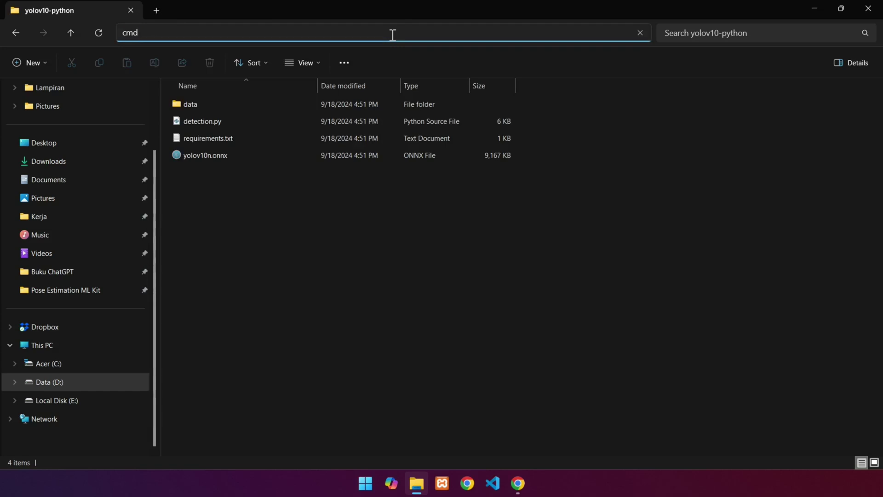
key("Return")
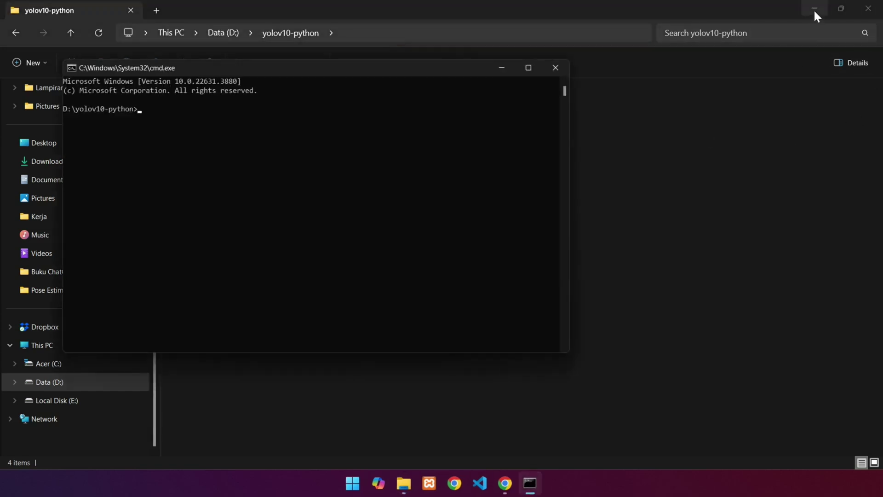
Step: Run pip install -r requirements.txt, installing onnxruntime, opencv-python and opencv-contrib-python
left_click(813, 9)
left_click(802, 7)
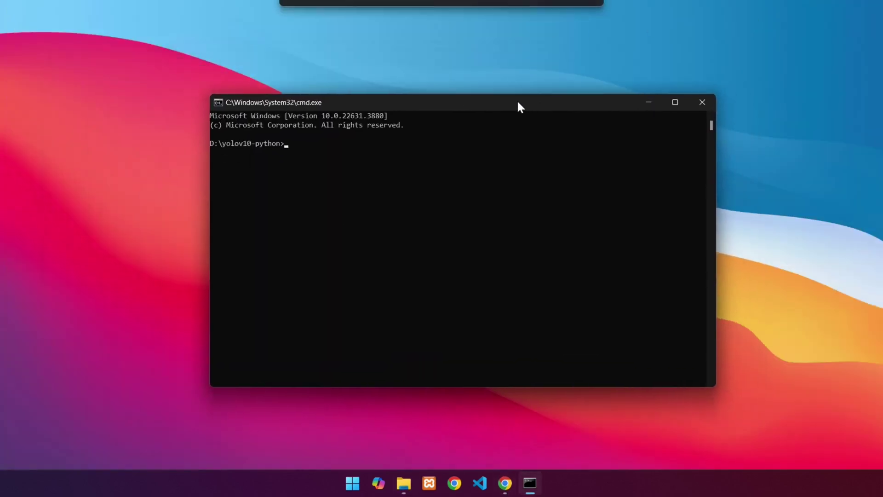
left_click_drag(371, 72, 518, 105)
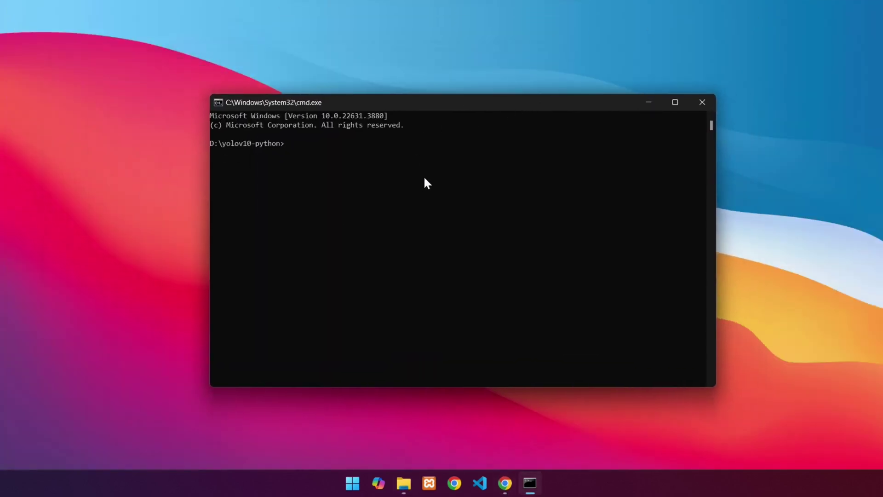
type("pip")
type(" install")
type(" -r re")
key("Tab")
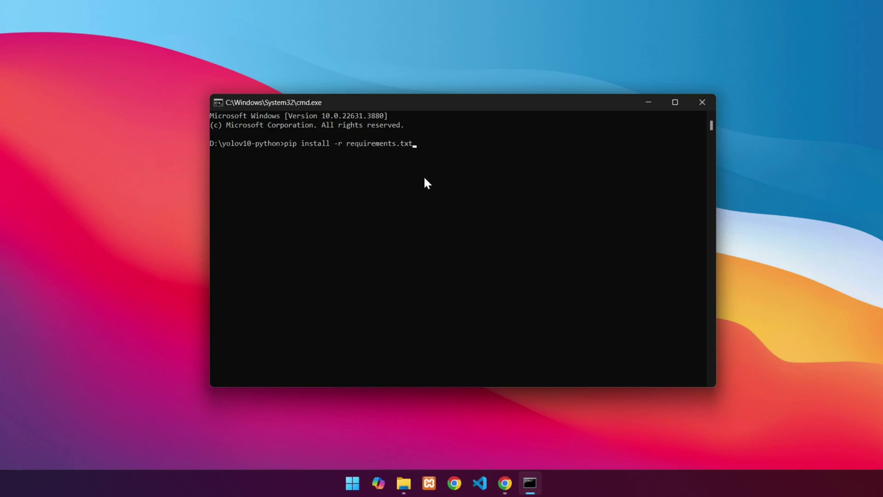
key("Return")
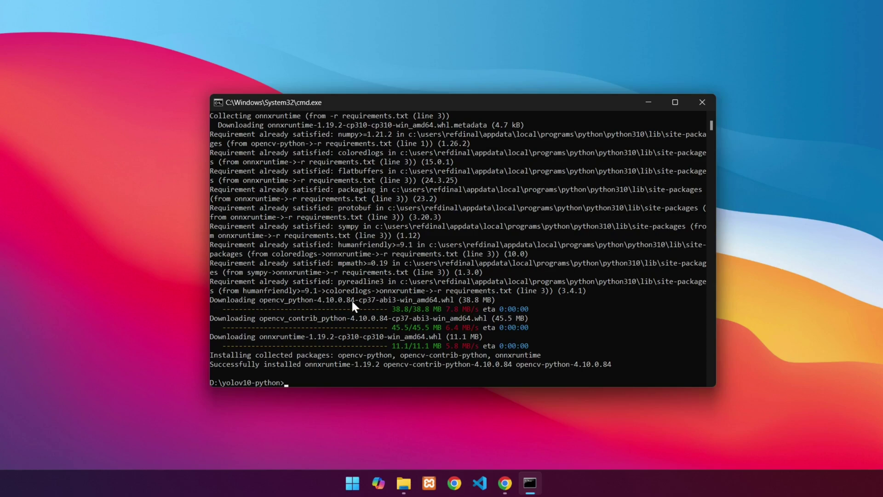
type("cls")
Step: Clear the console and enter python detection.py --model yolov10n.onnx --source data\images\horses.jpg
key("Return")
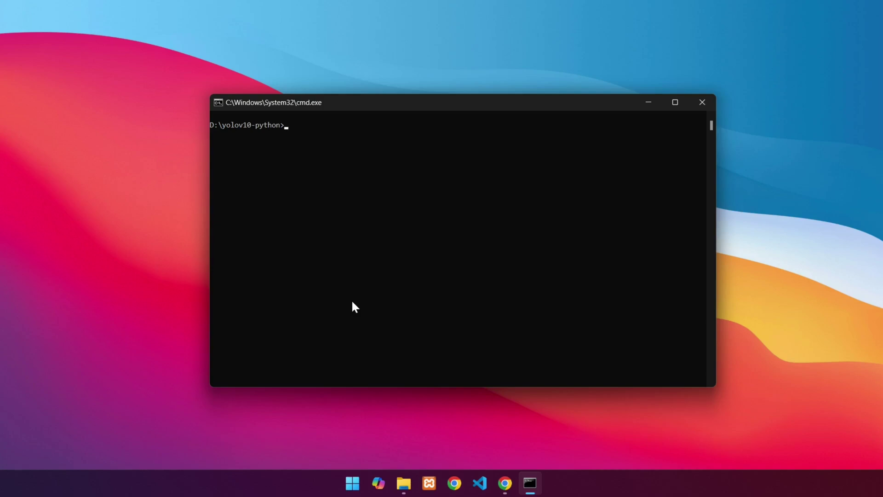
type("python ")
type("det")
key("Tab")
type("--model")
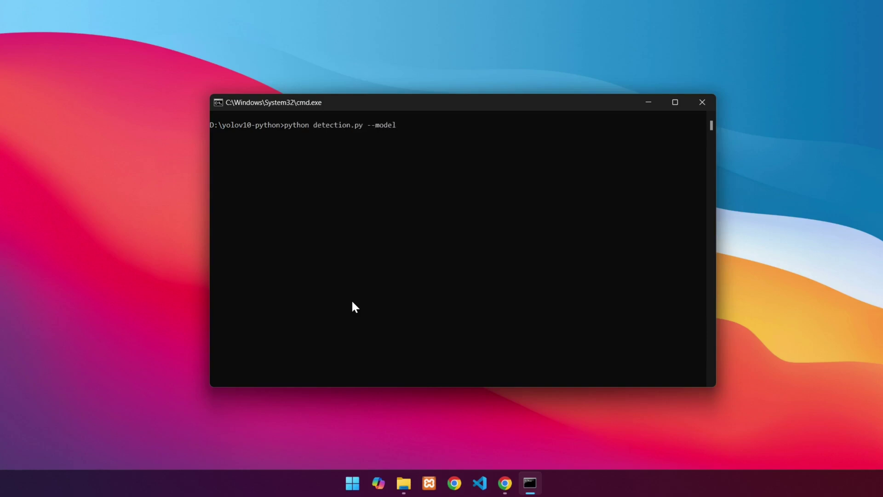
type(" y")
key("Tab")
type("--source")
type(" data")
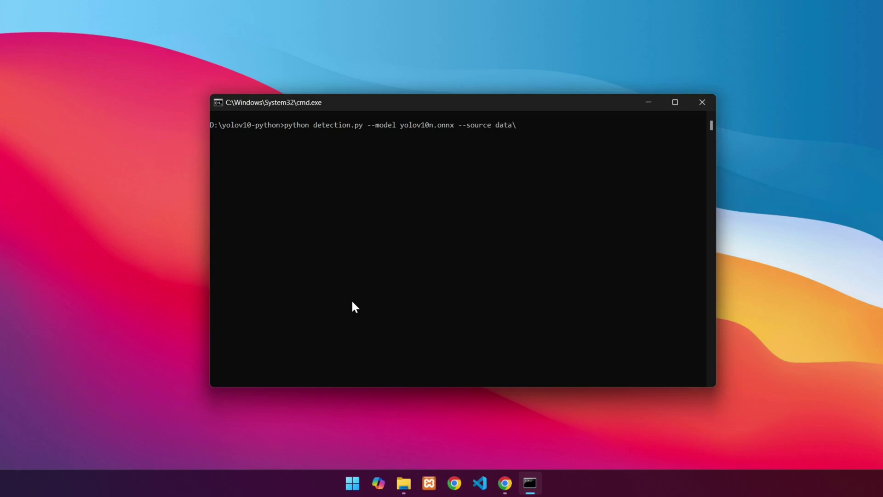
type("\\images\\h")
key("Tab")
Step: Run detection on horses.jpg, view the labelled horse boxes, then close the result
key("Return")
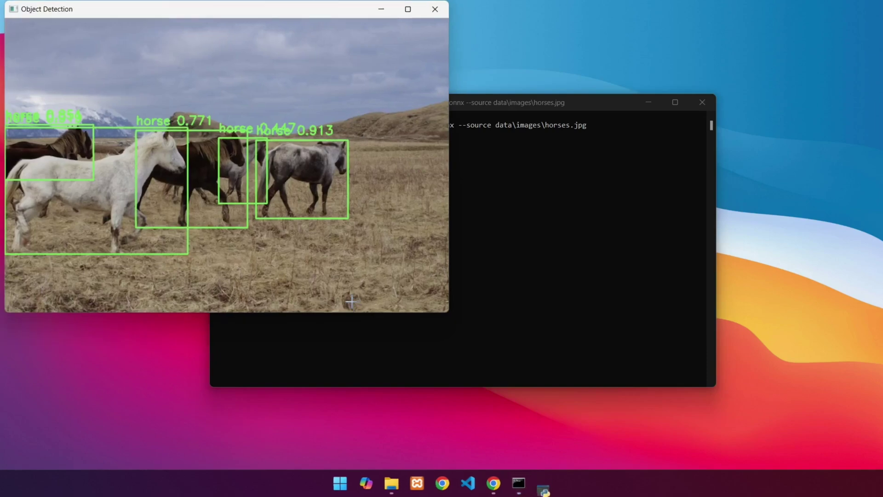
left_click_drag(228, 10, 297, 48)
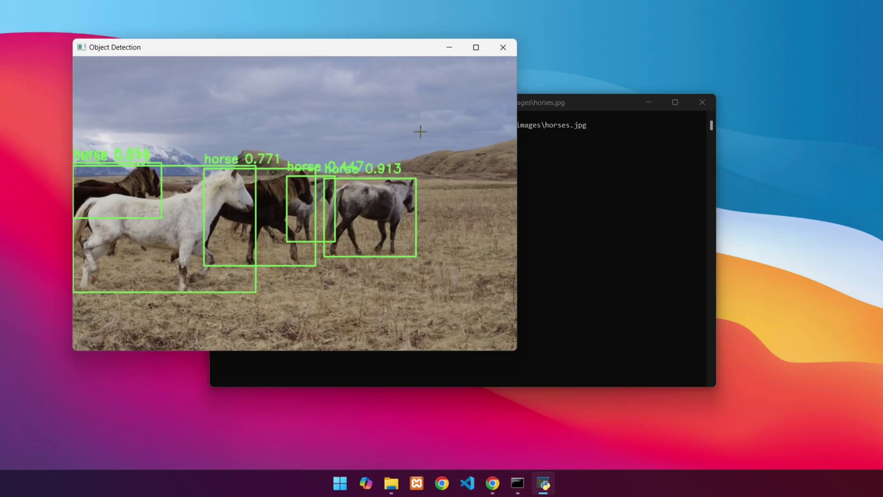
key("q")
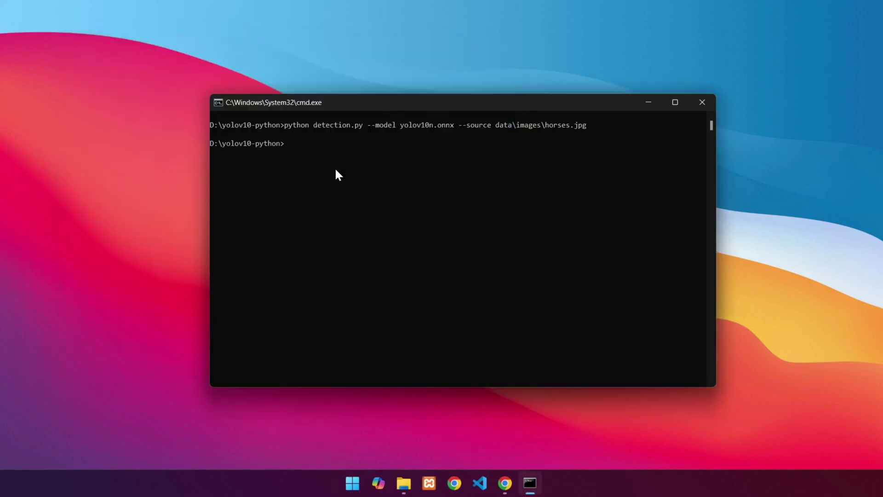
type("cls")
Step: Clear the console with cls before the road.mp4 detection command
key("Return")
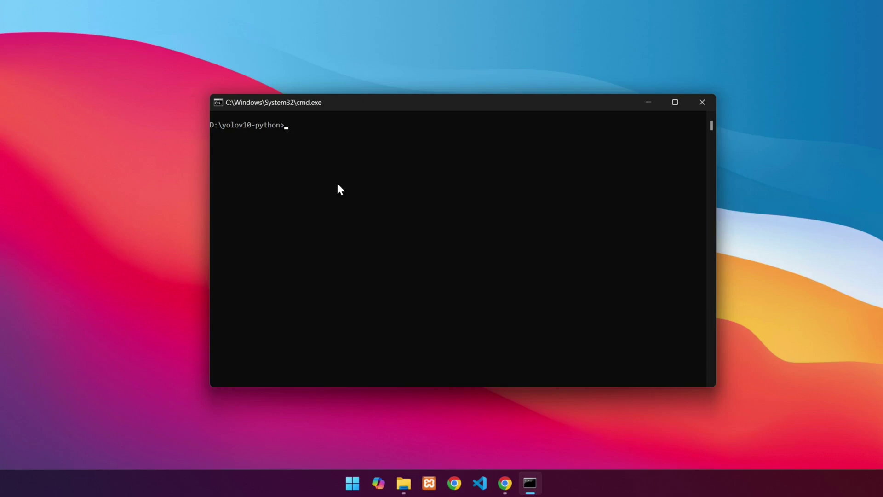
type("python detection.py --model yolov10n.onnx")
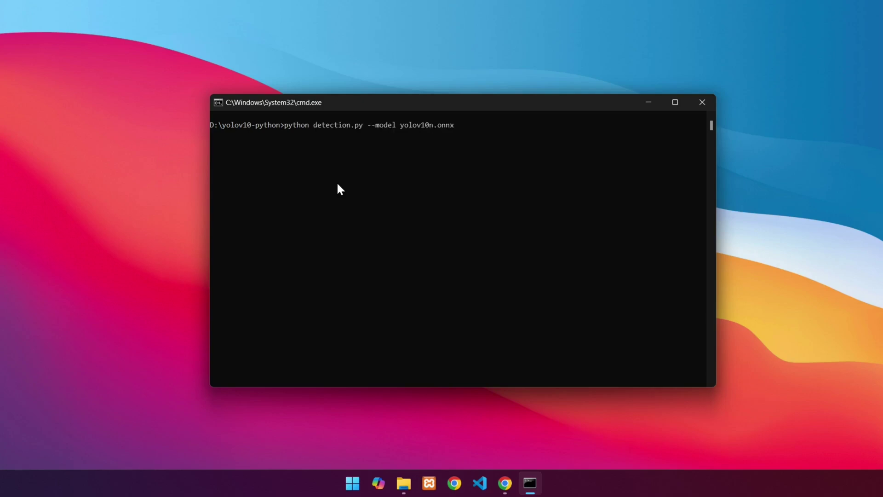
type(" --source ")
type("data\\")
type("videos\\road.mp4")
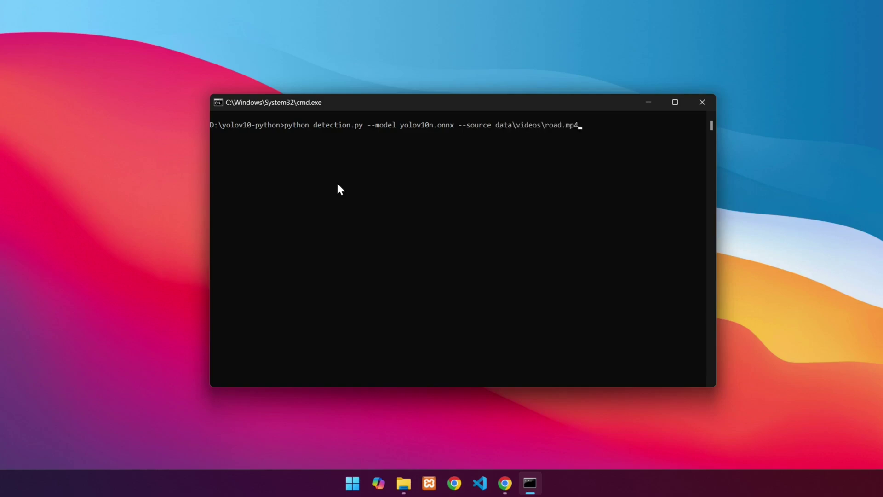
Step: Run detection on road.mp4 and move the Object Detection window into view
key("Return")
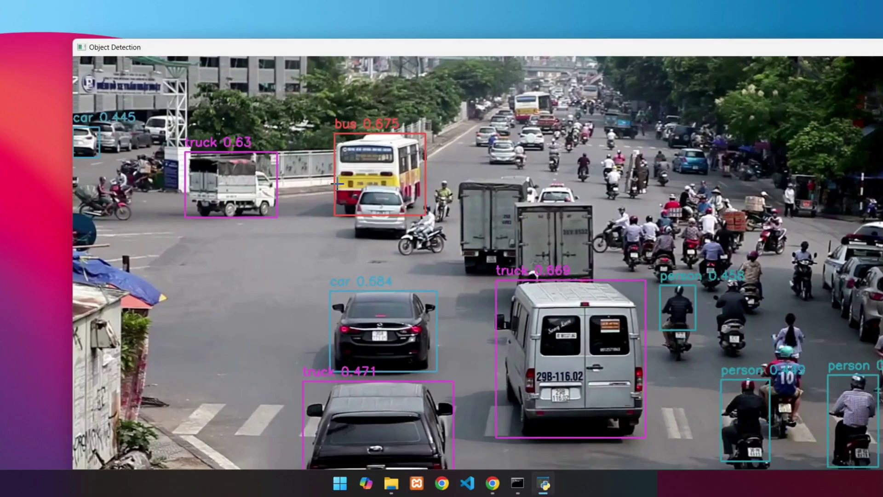
mouse_move(535, 44)
left_mouse_down()
mouse_move(474, 23)
mouse_move(475, 1)
left_mouse_up()
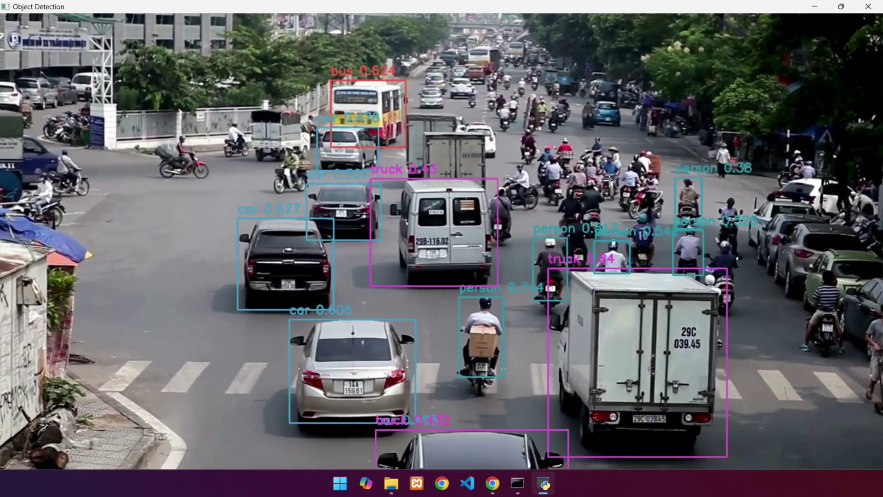
type("q")
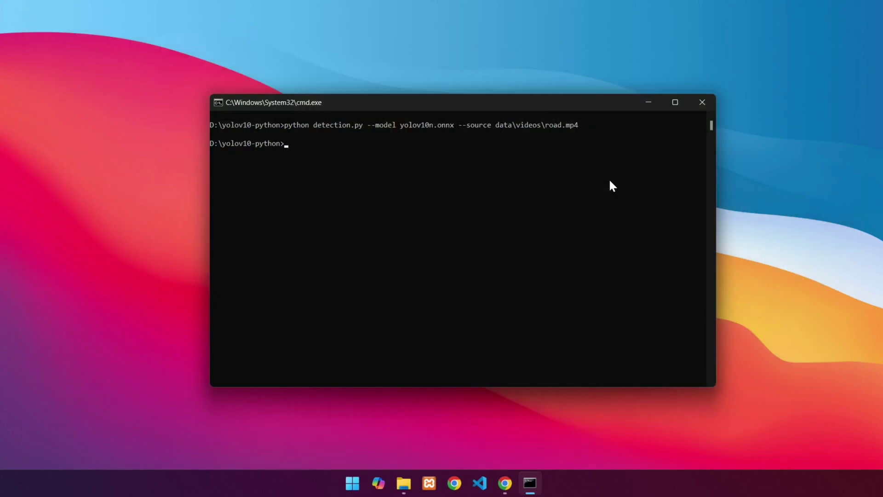
type("cls")
Step: Clear the console with cls before the webcam detection command
key("Return")
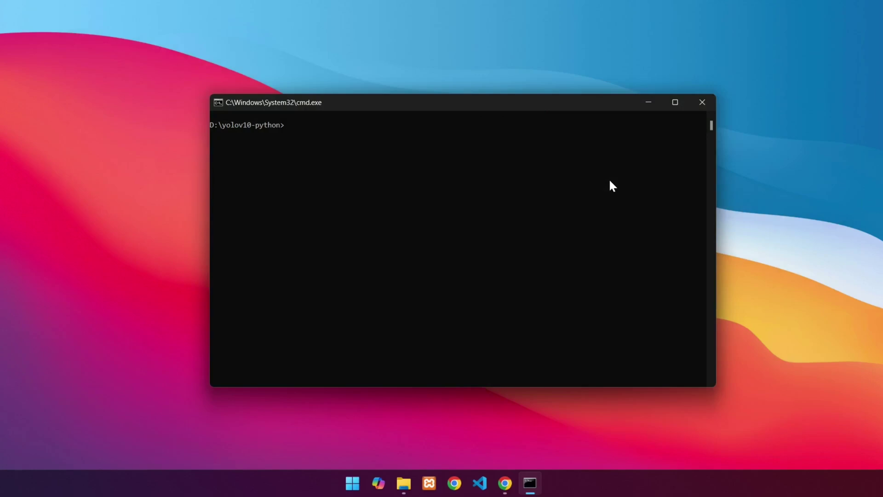
type("python detection.py --model yolov10n.onnx ")
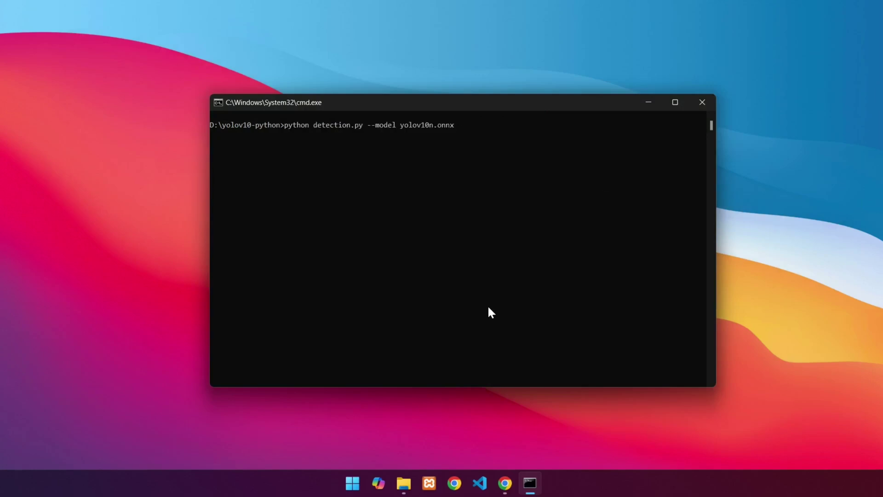
type("--source")
type(" 0")
Step: Run webcam detection on source 0, then quit it with Q
key("Return")
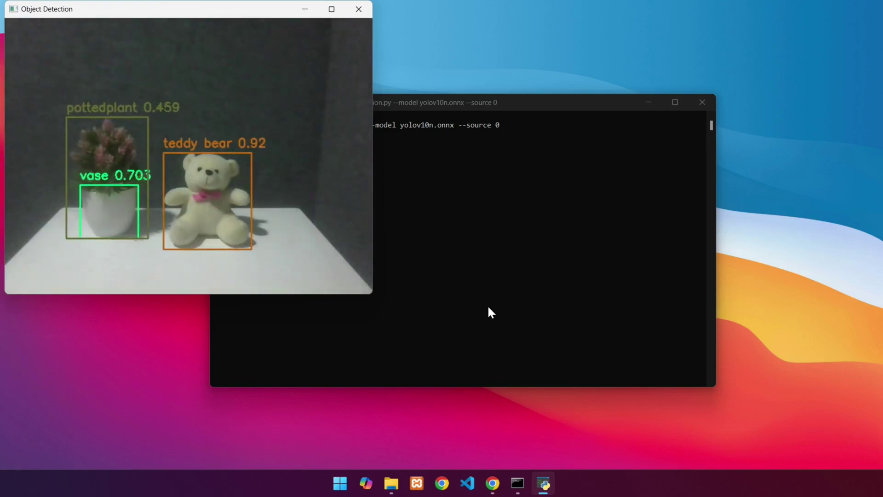
key("q")
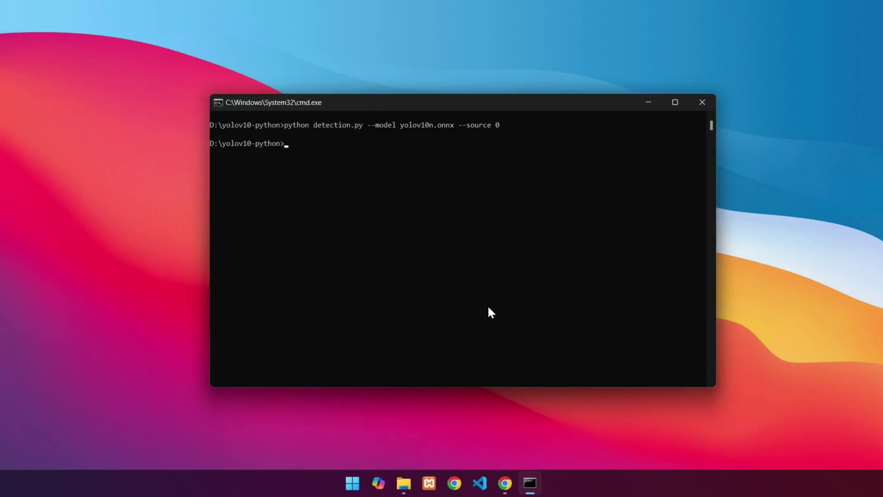
type("cls")
Step: Clear the console with cls, leaving the D:\yolov10-python prompt
key("Return")
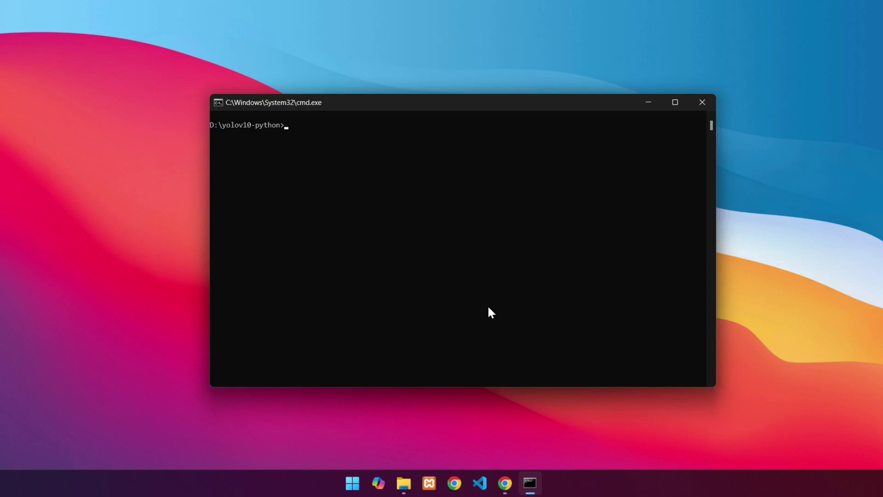